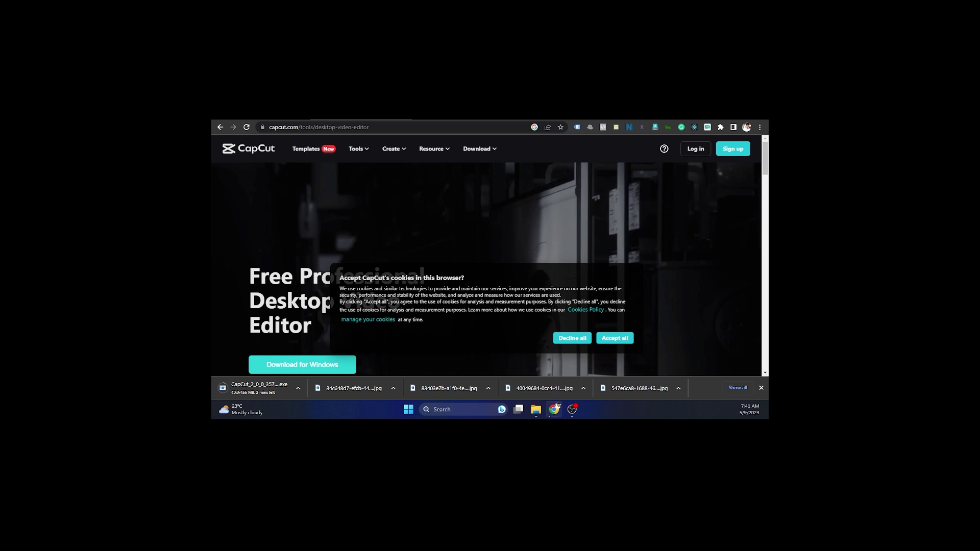
# Download the CapCut desktop installer for Windows and keep the file despite the browser's safety prompt
pyautogui.scroll(-1, 490, 255)
pyautogui.scroll(1, 490, 255)
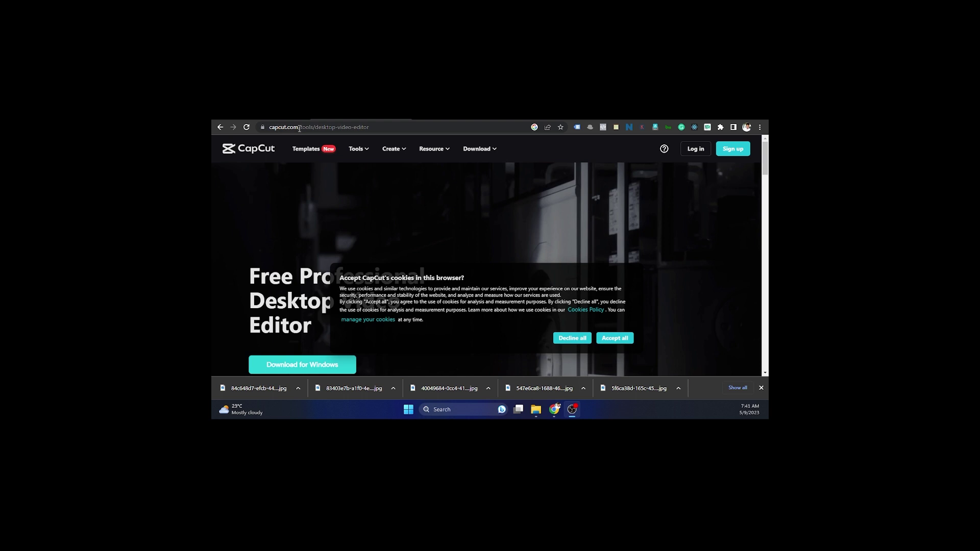
pyautogui.click(302, 364)
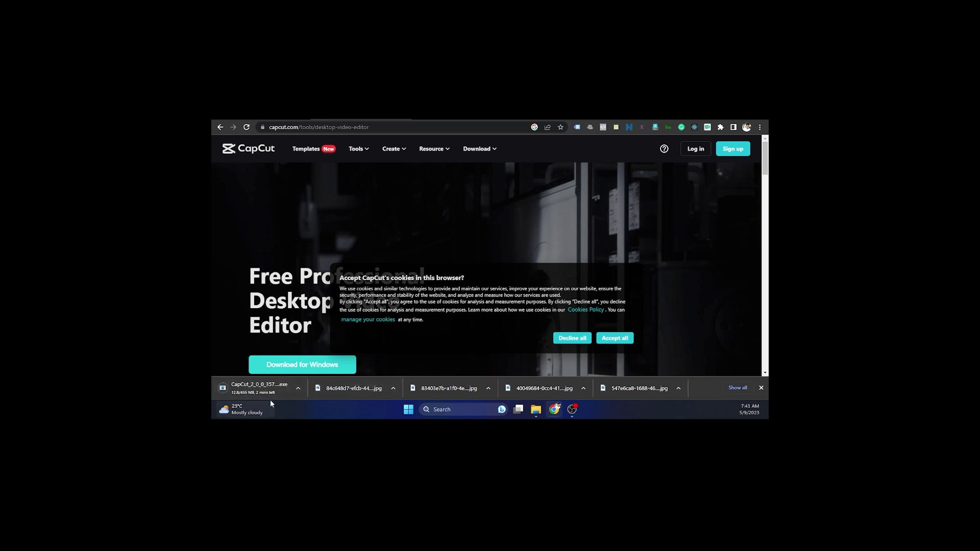
pyautogui.moveTo(270, 400)
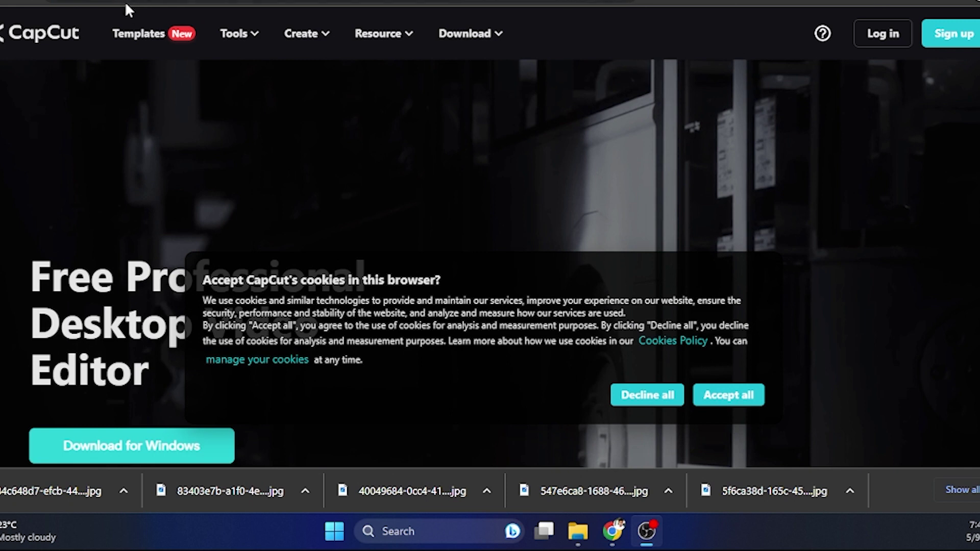
pyautogui.click(135, 447)
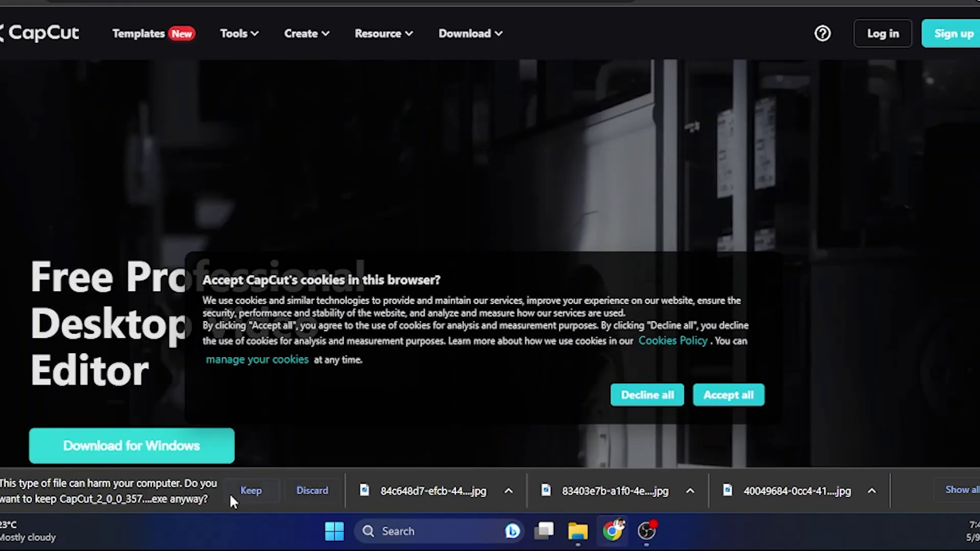
pyautogui.click(231, 493)
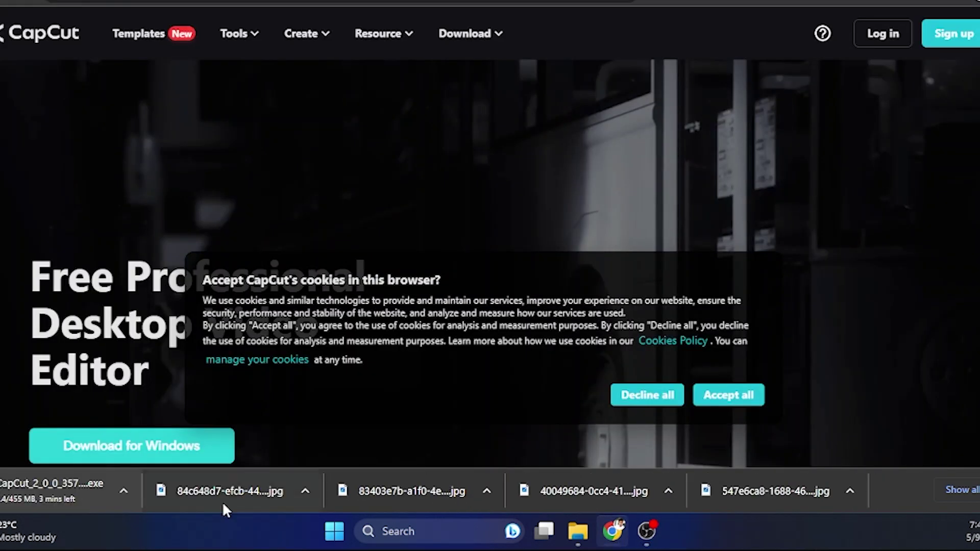
pyautogui.moveTo(78, 508)
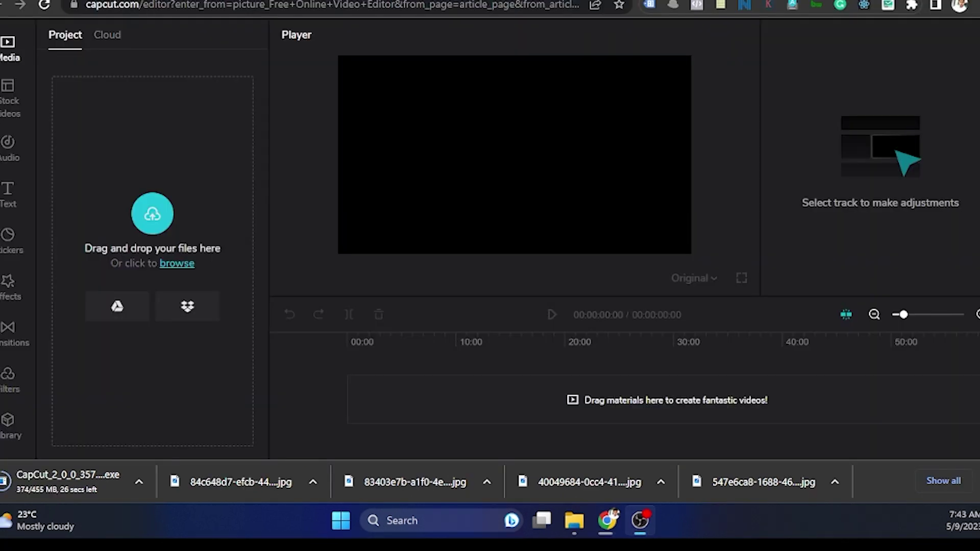
# Go back to the Free Online Video Editor page and start the free online editor
pyautogui.hotkey('alt', 'Left')
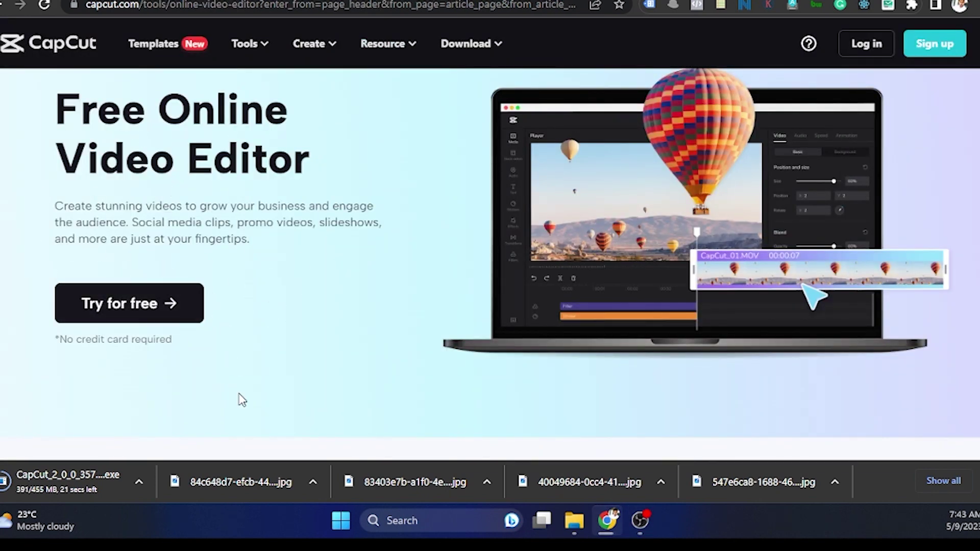
pyautogui.click(112, 311)
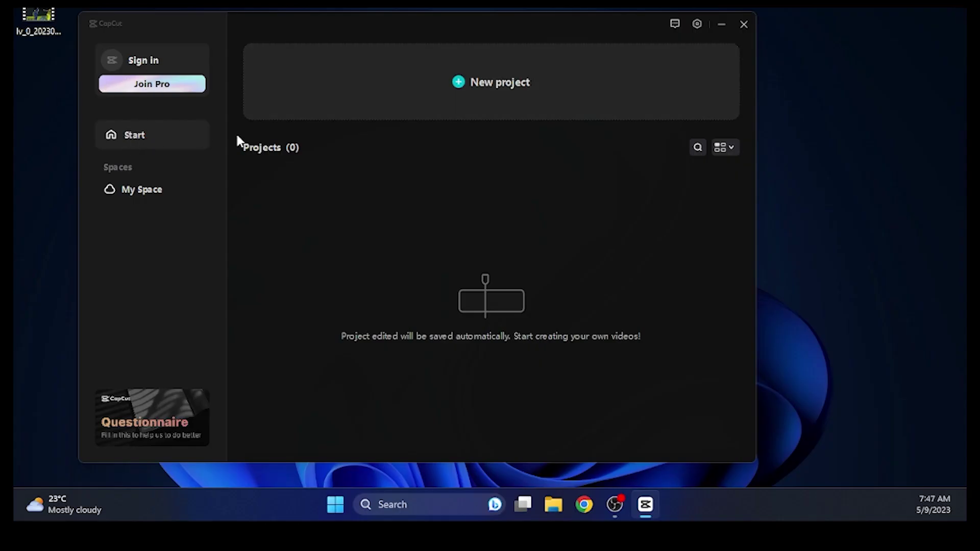
# Create a new project in the CapCut desktop app, maximize the editor window and dismiss the separate-window tip
pyautogui.click(487, 96)
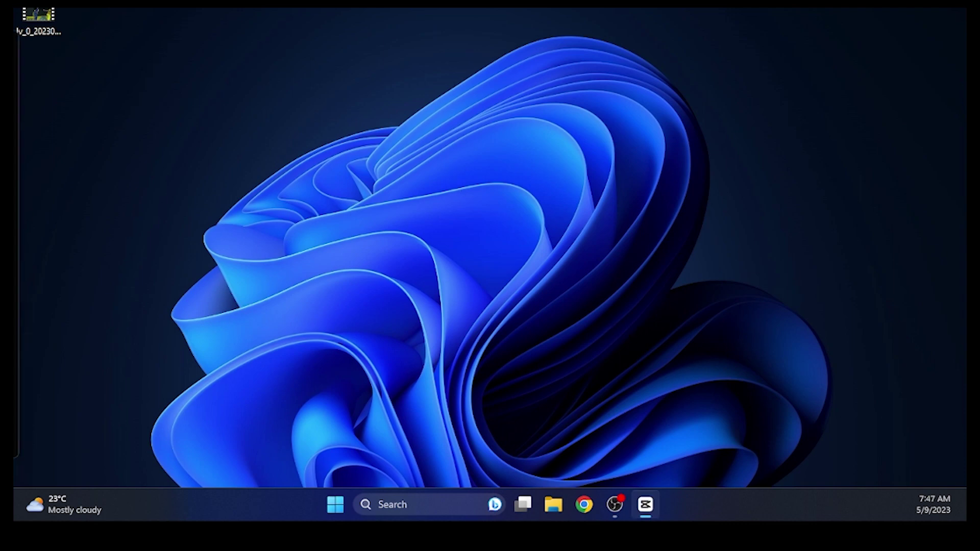
pyautogui.moveTo(175, 61); pyautogui.dragTo(592, 45)
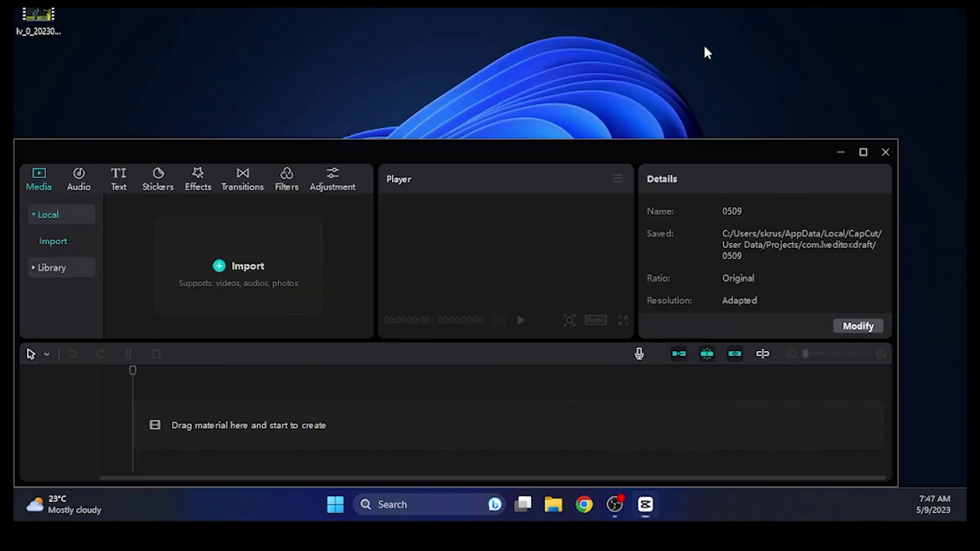
pyautogui.click(863, 152)
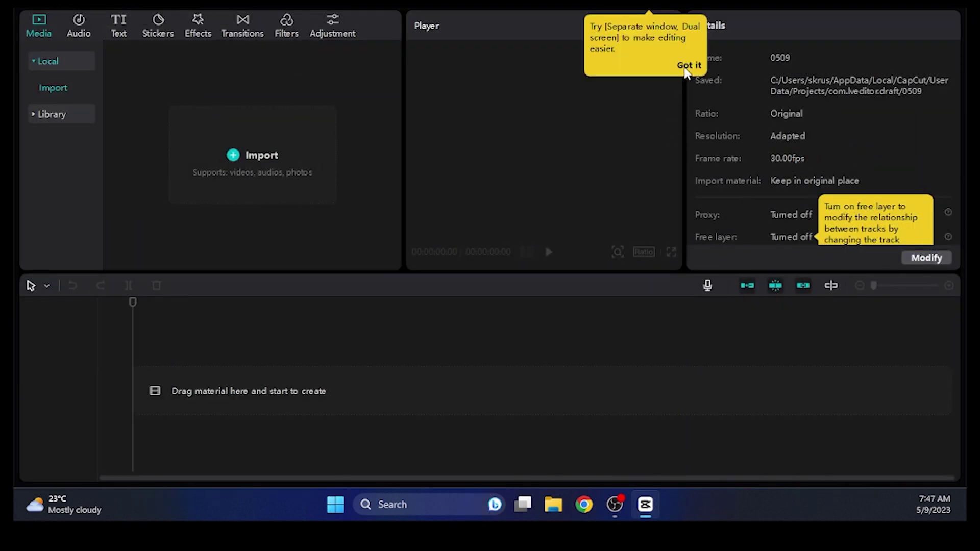
pyautogui.click(688, 67)
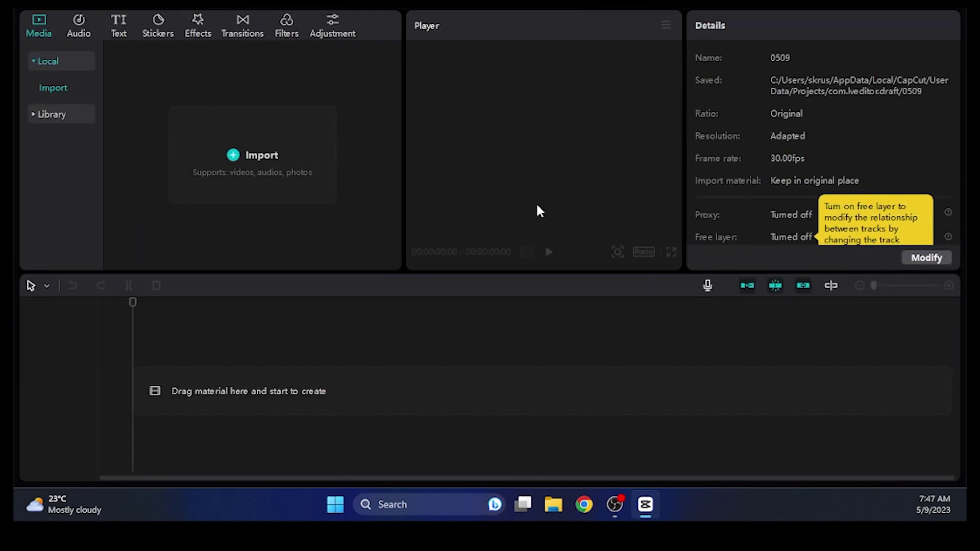
# Import the story images and the ElevenLabs narration MP3 into the project's local media
pyautogui.click(260, 162)
pyautogui.click(204, 132)
pyautogui.doubleClick(205, 132)
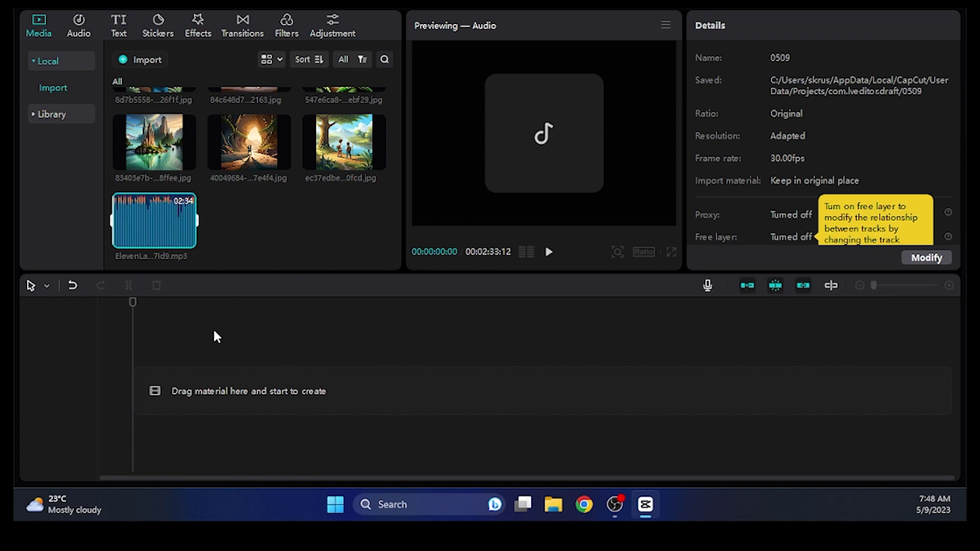
pyautogui.click(324, 249)
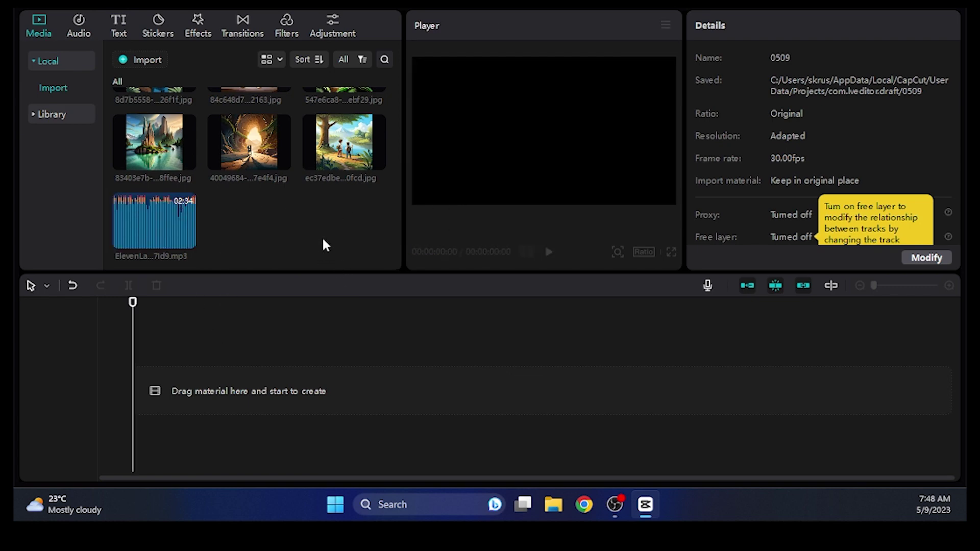
# Place the image of the two hugging boys at the timeline start and the ElevenLabs narration on an audio track below
pyautogui.scroll(2, 234, 224)
pyautogui.click(154, 145)
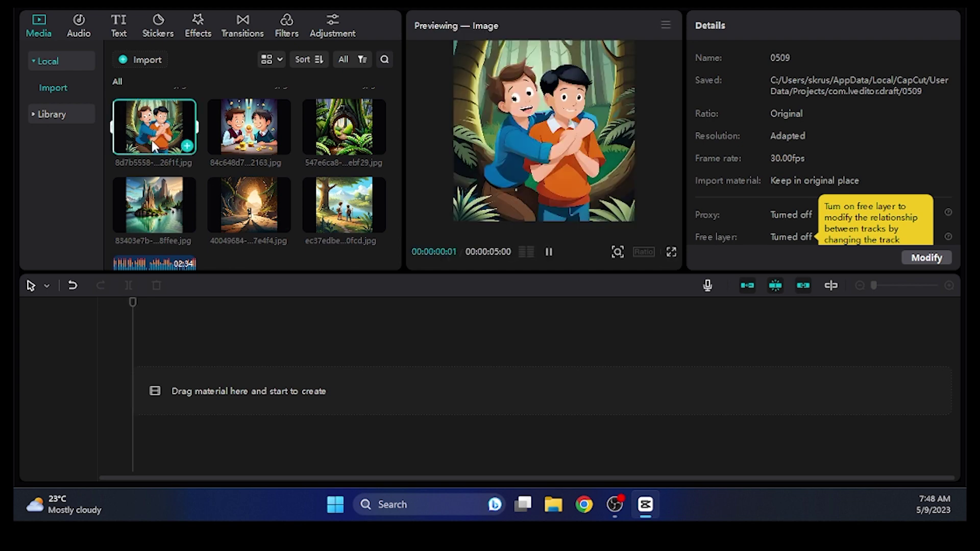
pyautogui.moveTo(154, 145); pyautogui.dragTo(149, 372)
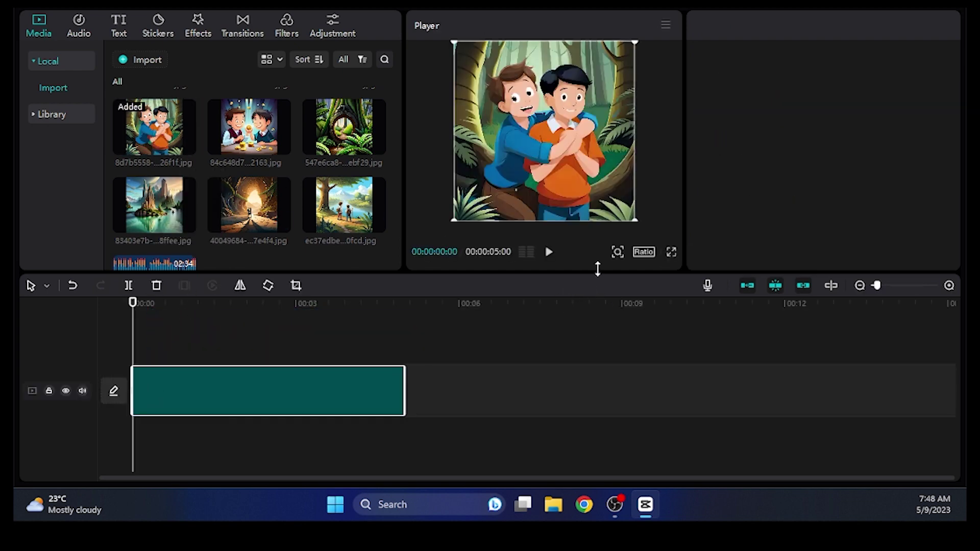
pyautogui.click(645, 252)
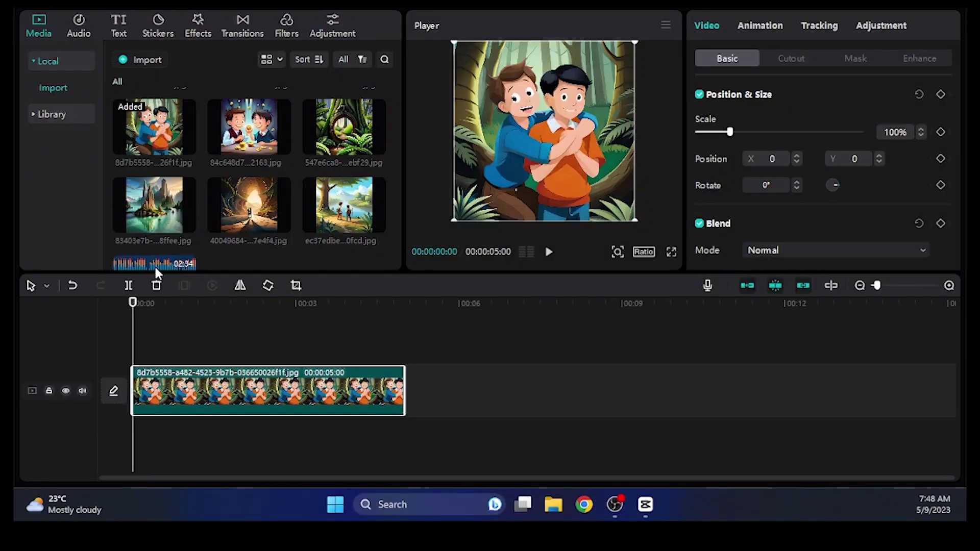
pyautogui.moveTo(156, 269); pyautogui.dragTo(227, 444)
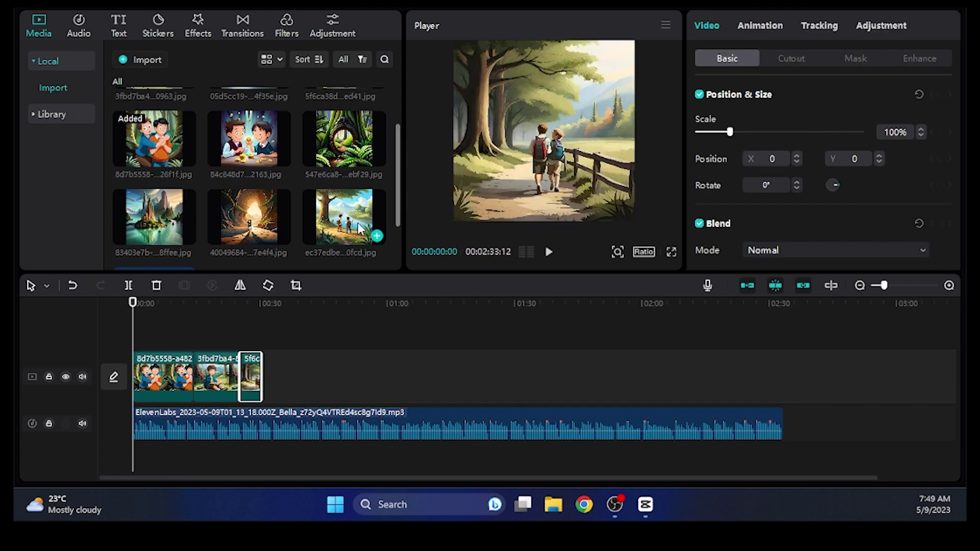
# Append the remaining story images to the video track, including the ec37edbe lakeside, 83403e7b castle island and 84c648d7 two-boys images
pyautogui.moveTo(351, 236); pyautogui.dragTo(290, 383)
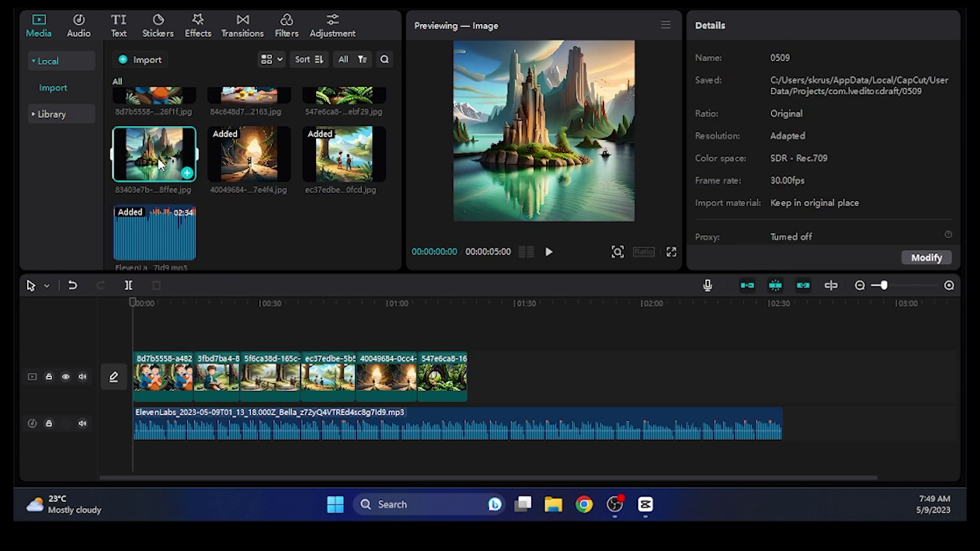
pyautogui.moveTo(154, 153); pyautogui.dragTo(487, 380)
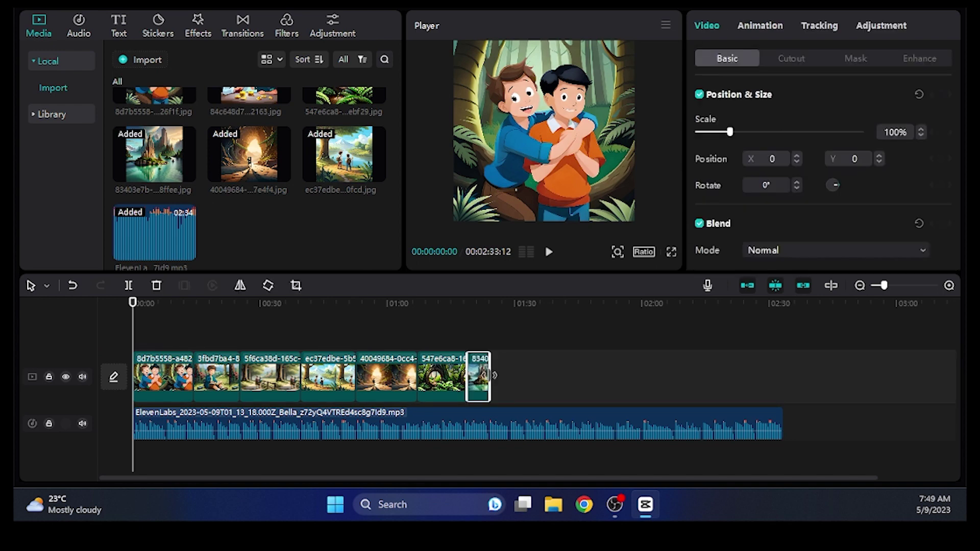
pyautogui.scroll(3, 282, 216)
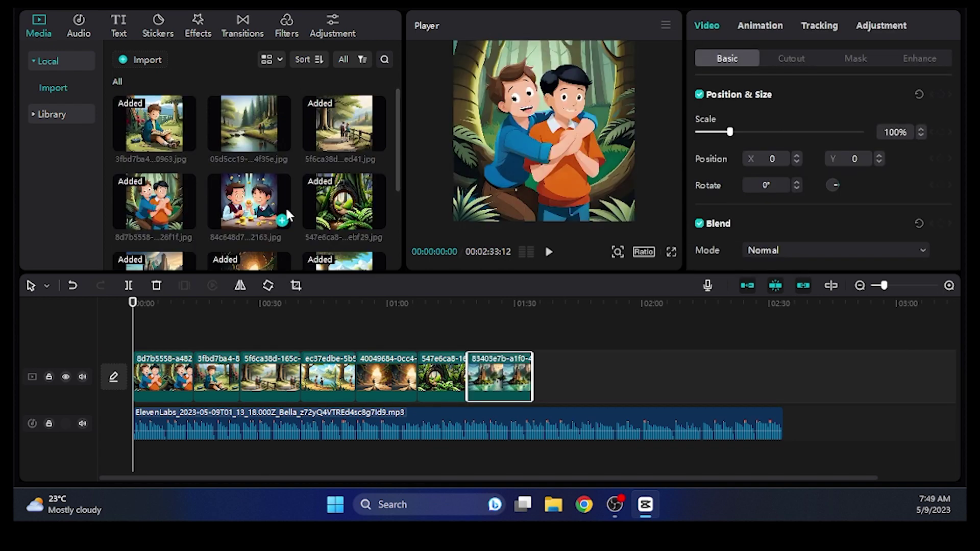
pyautogui.moveTo(240, 140); pyautogui.dragTo(665, 384)
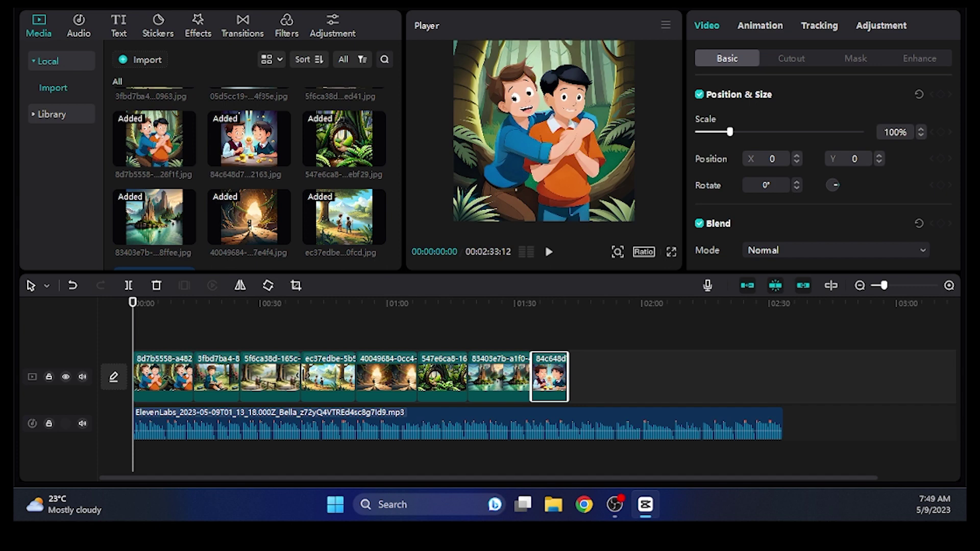
# Lengthen the last five image clips on the video track, from ec37edbe through 84c648d7, to reach the end of the narration
pyautogui.moveTo(356, 377); pyautogui.dragTo(398, 378)
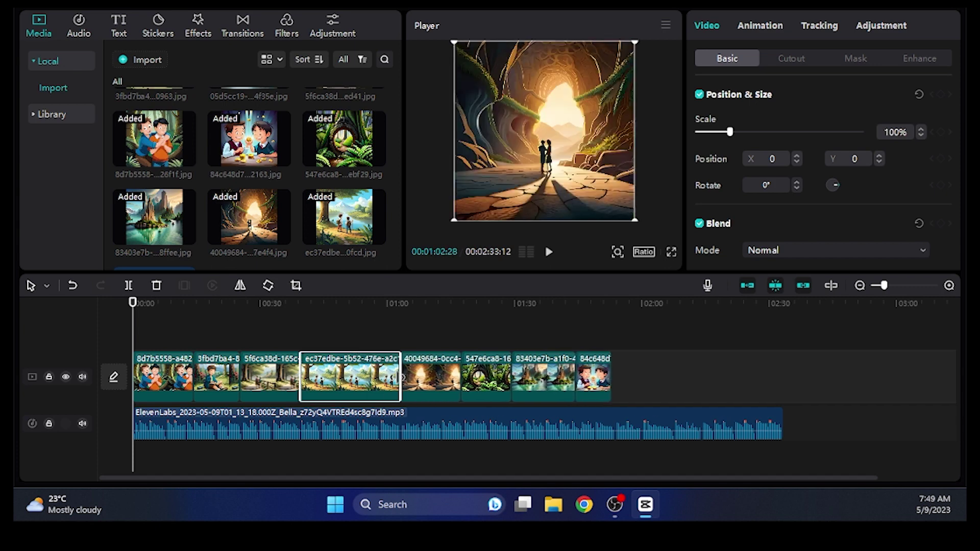
pyautogui.click(463, 379)
pyautogui.moveTo(464, 379); pyautogui.dragTo(620, 389)
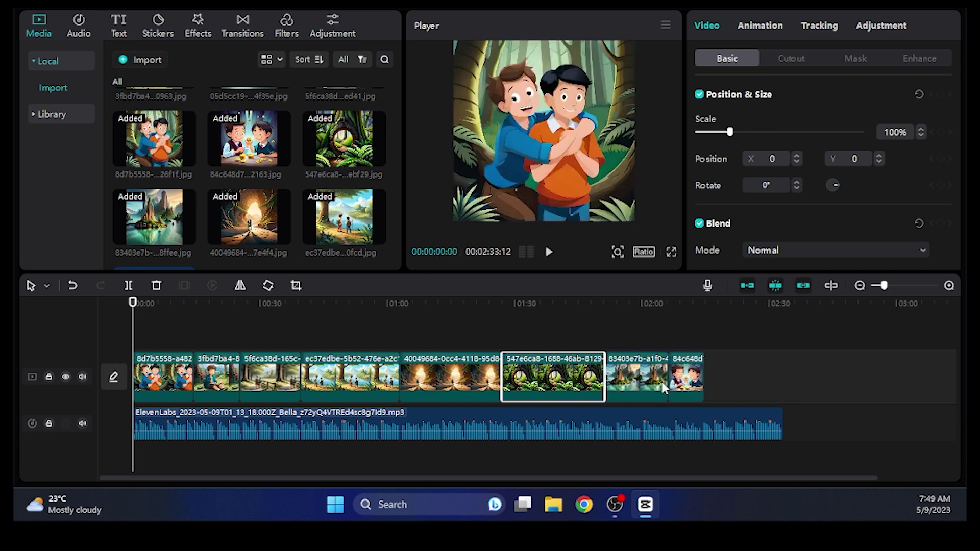
pyautogui.click(686, 380)
pyautogui.moveTo(704, 380); pyautogui.dragTo(732, 389)
pyautogui.click(625, 390)
pyautogui.moveTo(667, 381); pyautogui.dragTo(718, 383)
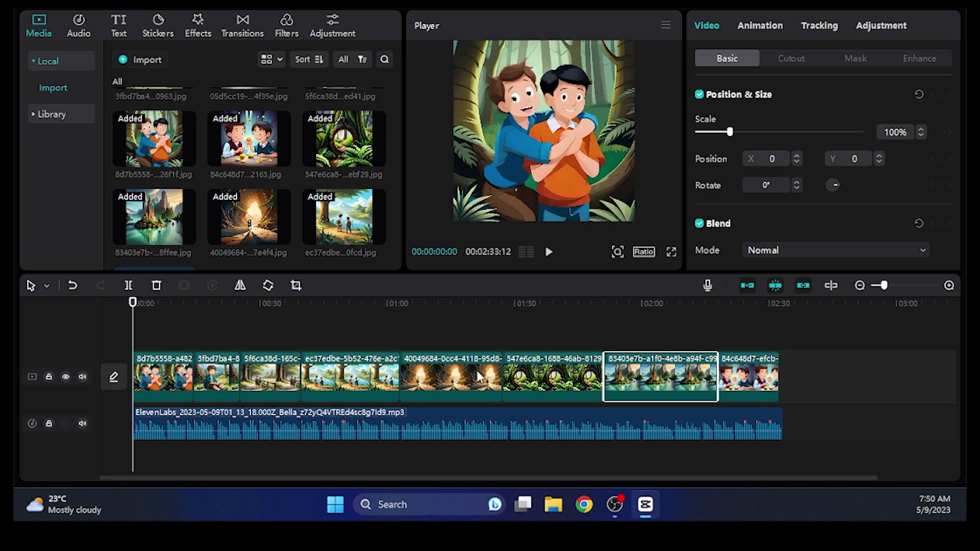
# Move the 547e6ca8 hollow-tree clip ahead of the 40049684 cave clip and return the playhead to the start
pyautogui.moveTo(557, 382); pyautogui.dragTo(439, 386)
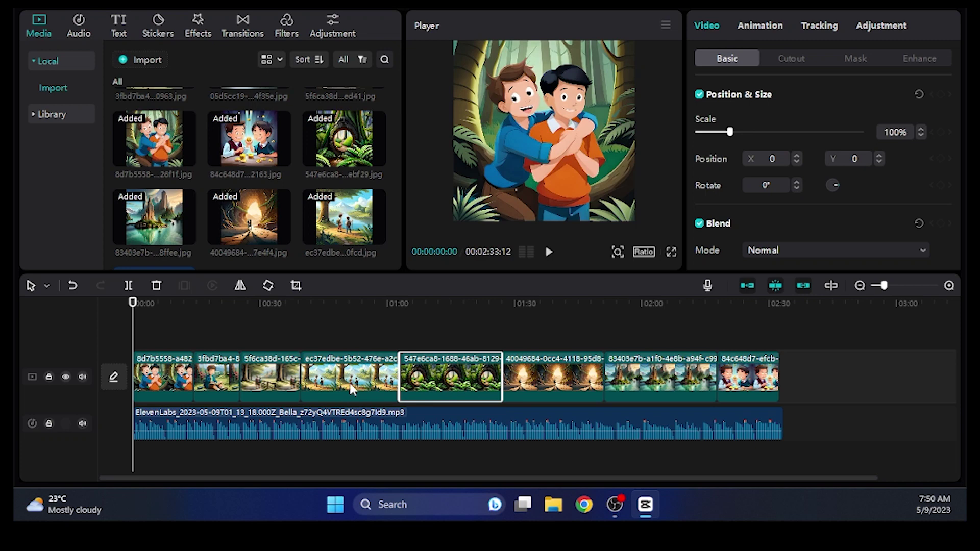
pyautogui.click(458, 324)
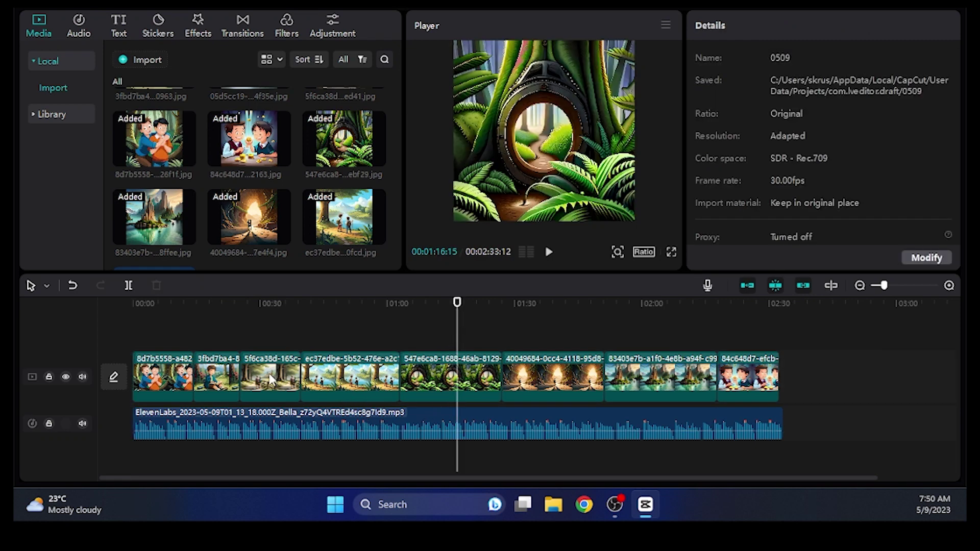
pyautogui.click(158, 304)
pyautogui.click(131, 304)
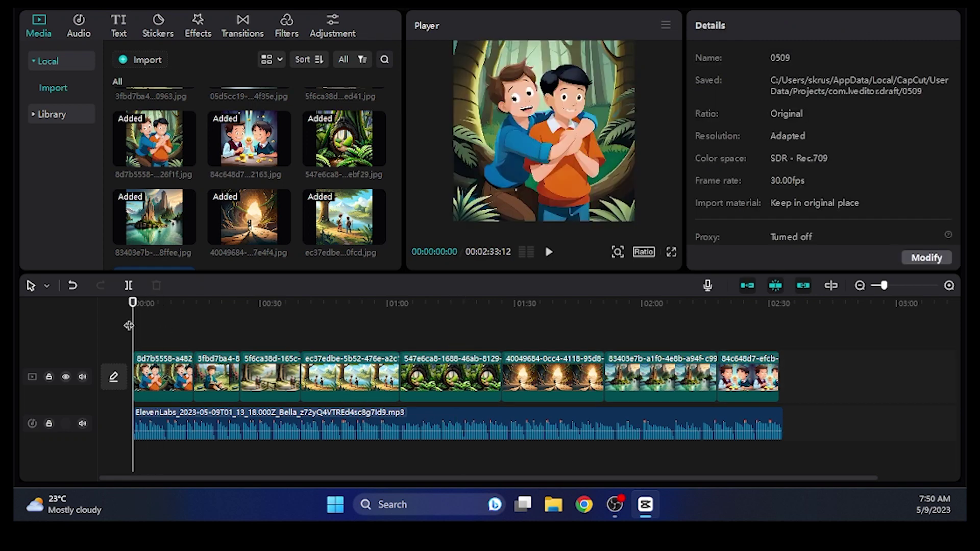
# Apply the Paddling entrance animation to the first clip and dismiss the CapCut Pro tip
pyautogui.click(202, 304)
pyautogui.rightClick(193, 378)
pyautogui.click(158, 377)
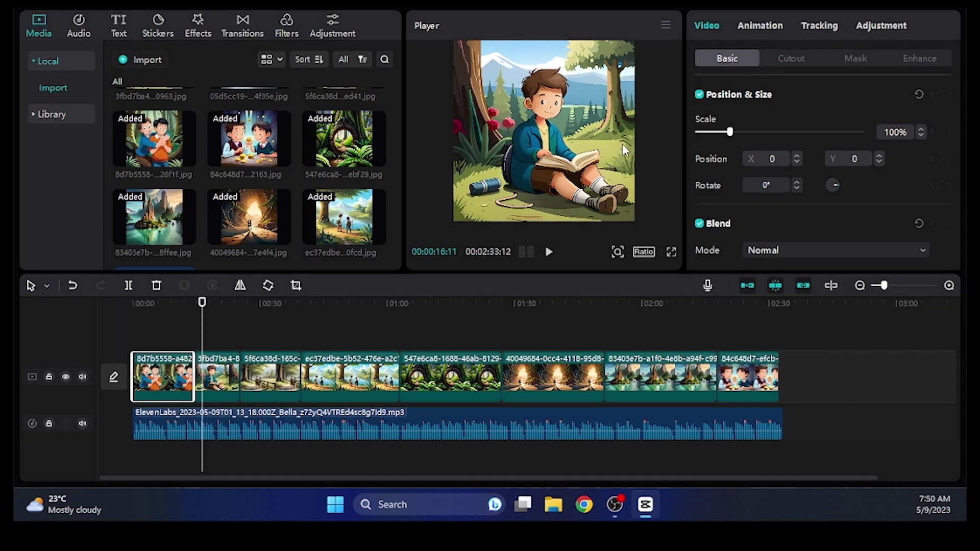
pyautogui.click(747, 30)
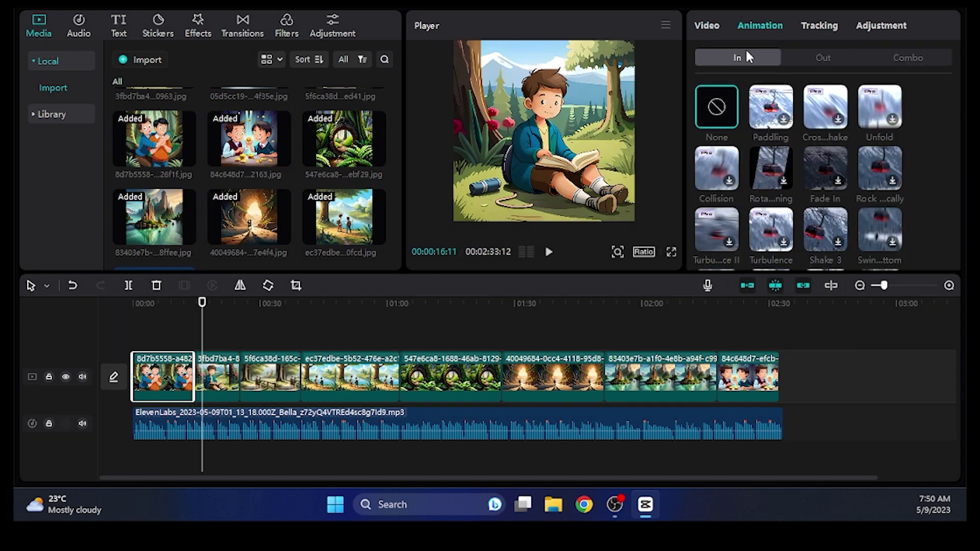
pyautogui.click(755, 111)
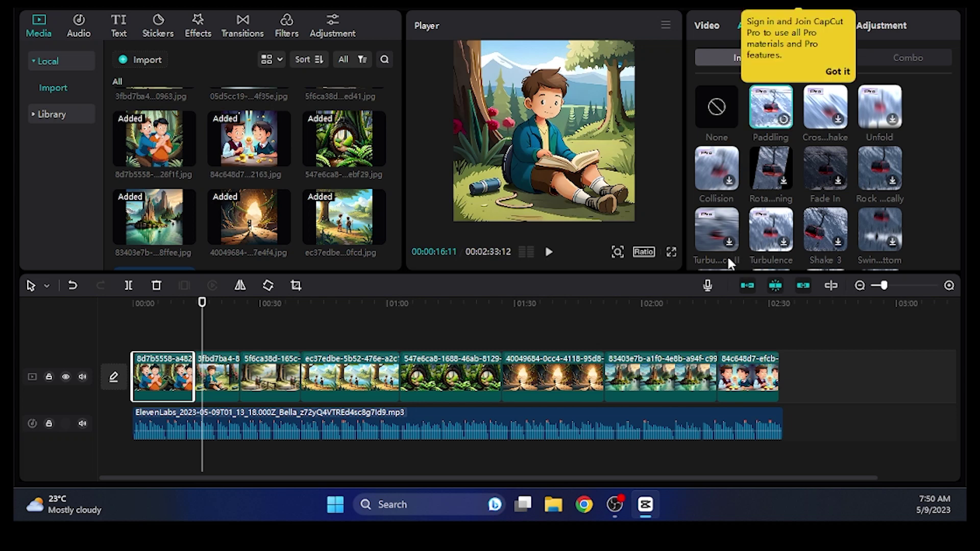
pyautogui.click(839, 72)
# Play back the first clip's entrance animation from the start and set its duration to 2.1 s
pyautogui.press('space')
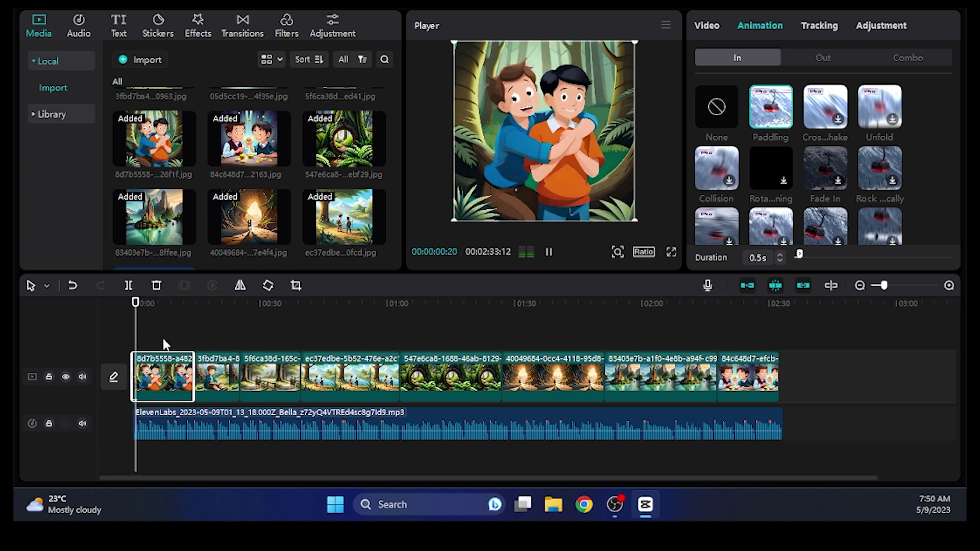
pyautogui.click(117, 309)
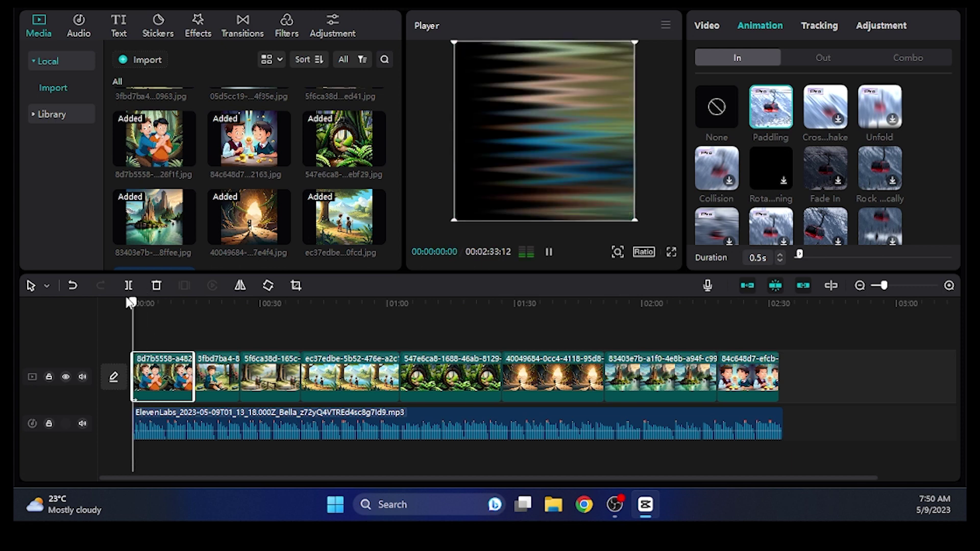
pyautogui.press('space')
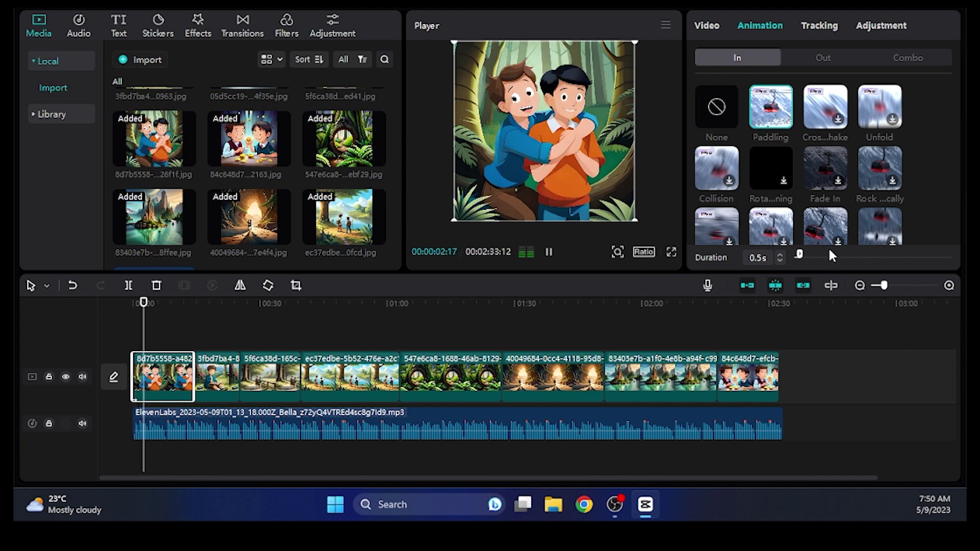
pyautogui.moveTo(800, 256); pyautogui.dragTo(817, 255)
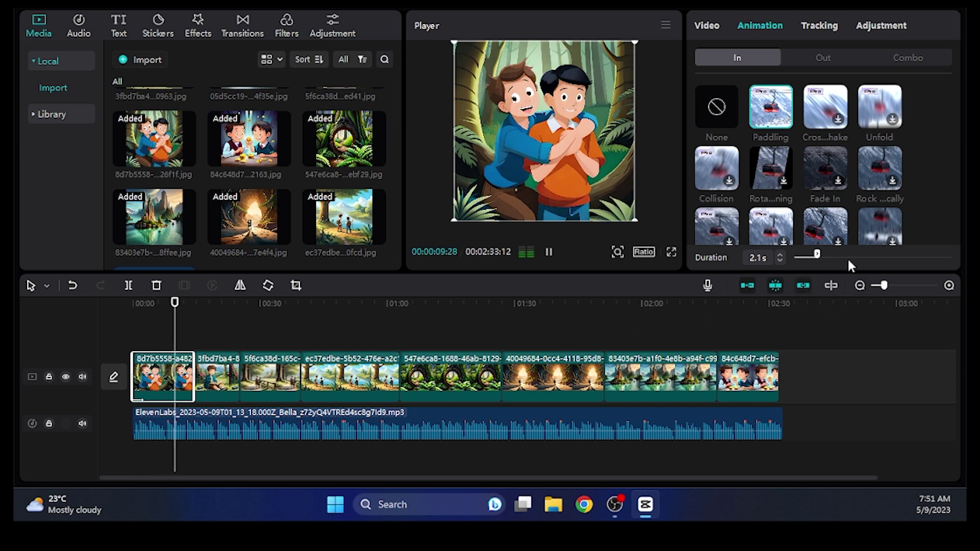
# Set the first clip's Paddling entrance animation duration to 9.5 s and show the exit animations
pyautogui.click(898, 254)
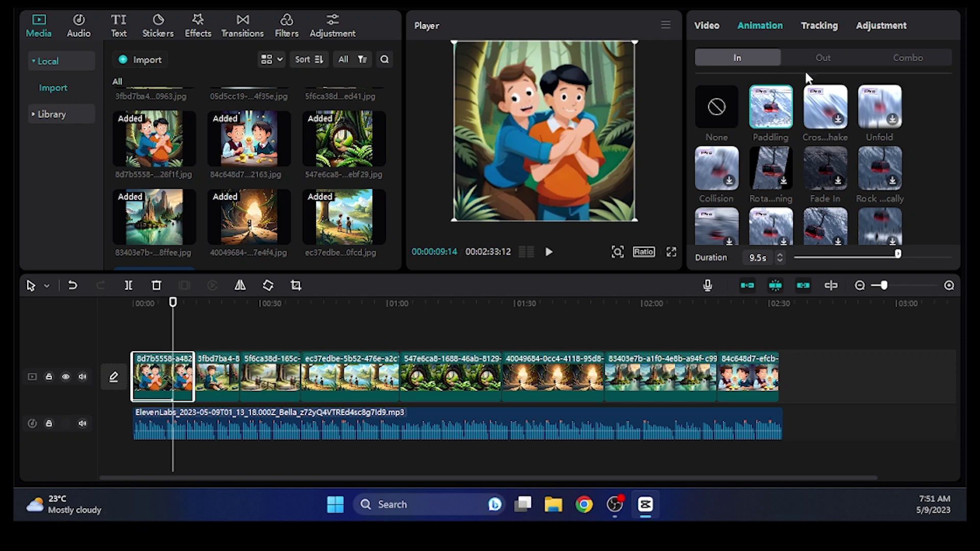
pyautogui.click(819, 60)
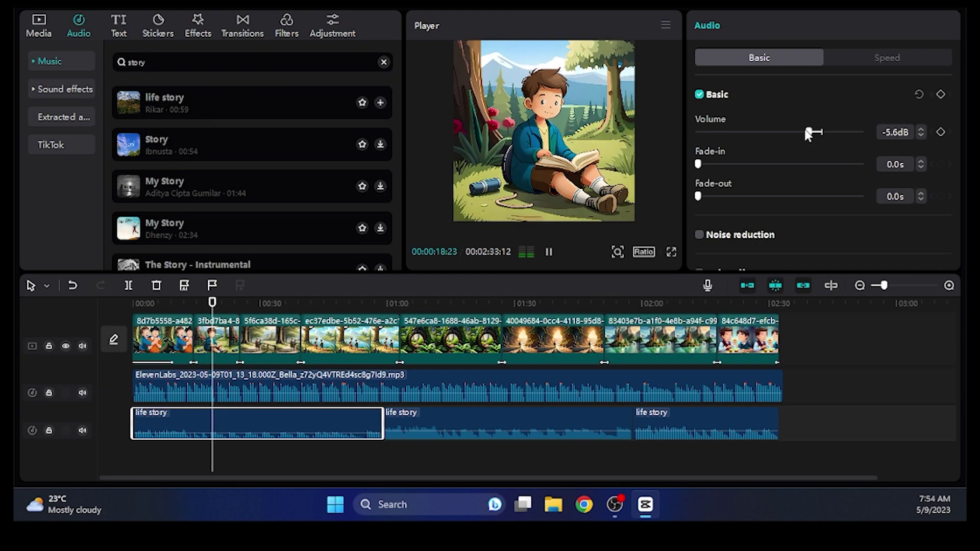
# Adjust the volume of the first life story music clip during playback, ending at -3.2 dB
pyautogui.moveTo(810, 132); pyautogui.dragTo(761, 135)
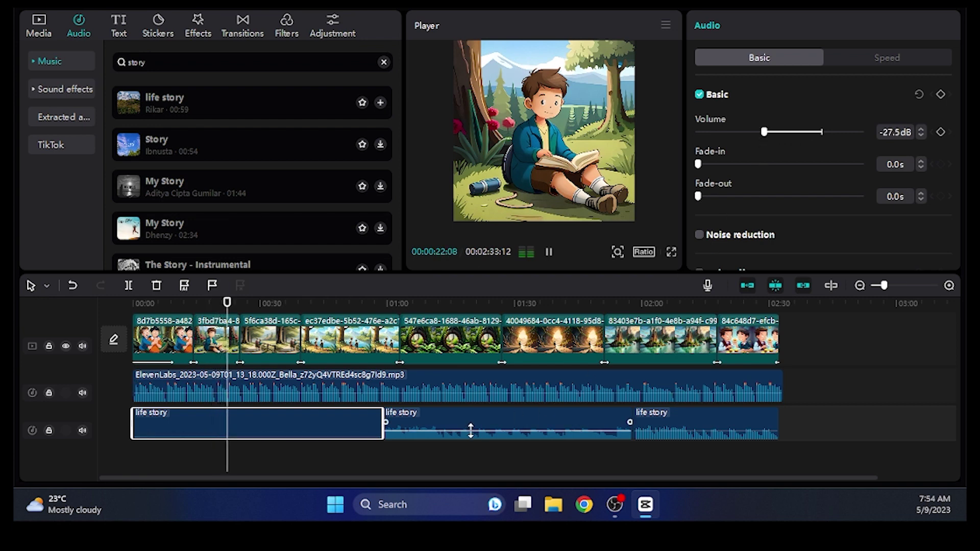
pyautogui.moveTo(764, 131); pyautogui.dragTo(792, 141)
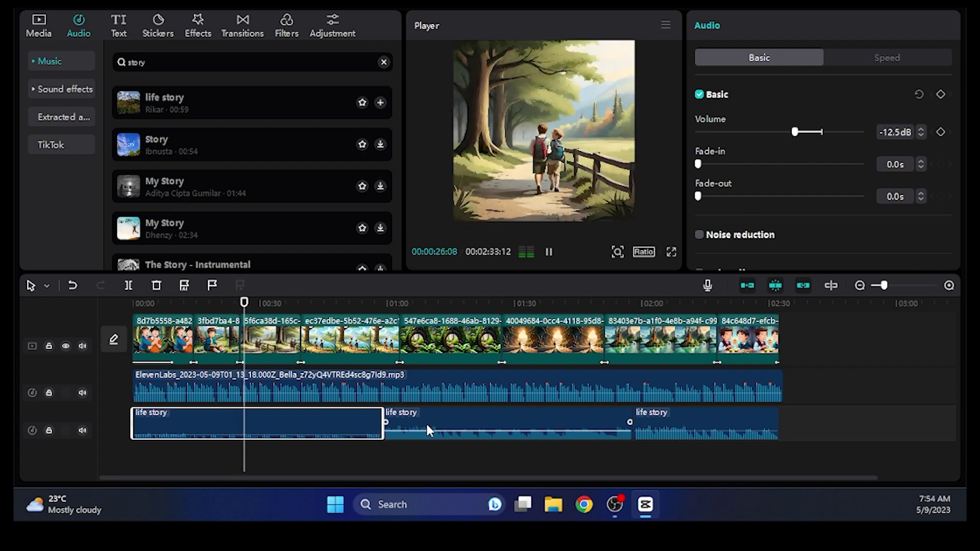
pyautogui.moveTo(794, 131); pyautogui.dragTo(820, 133)
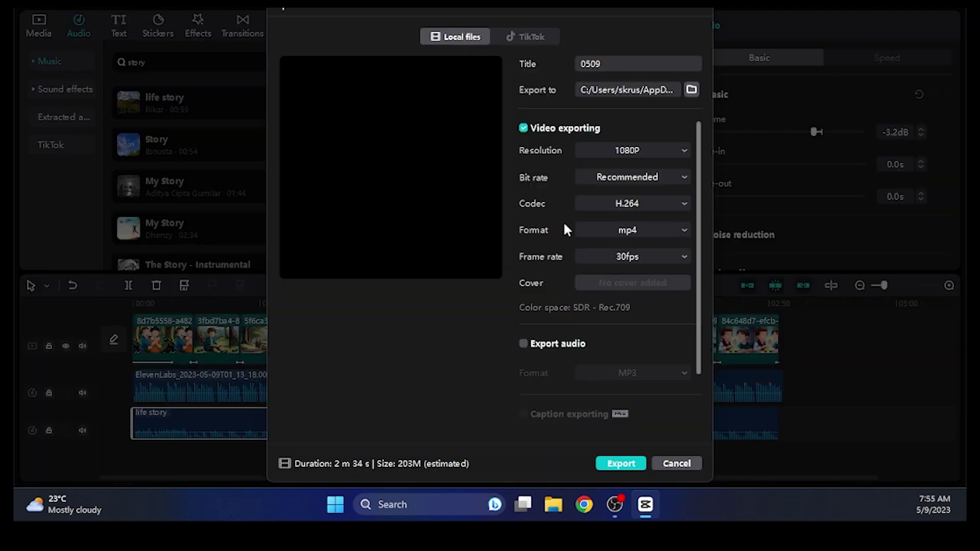
# Set the export resolution to 480P and start exporting the video
pyautogui.click(642, 148)
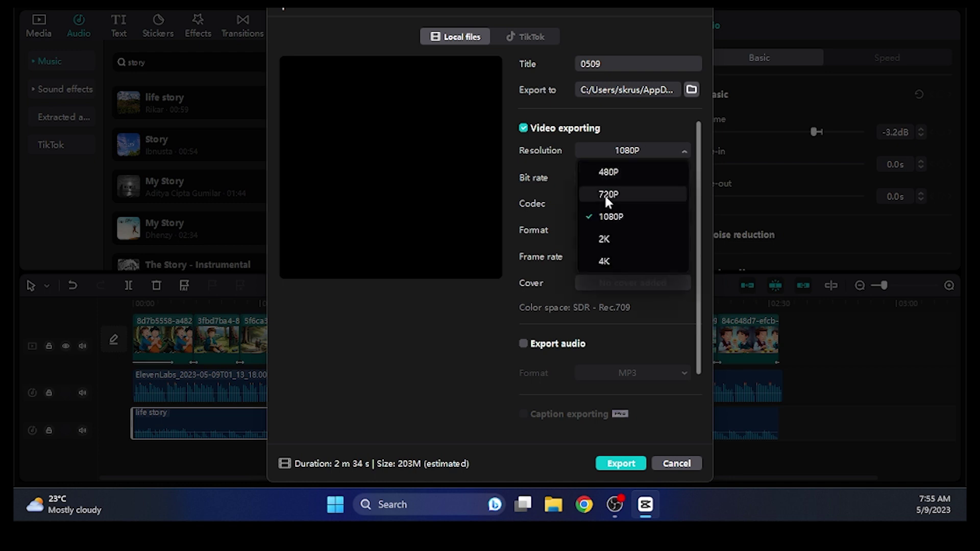
pyautogui.click(607, 173)
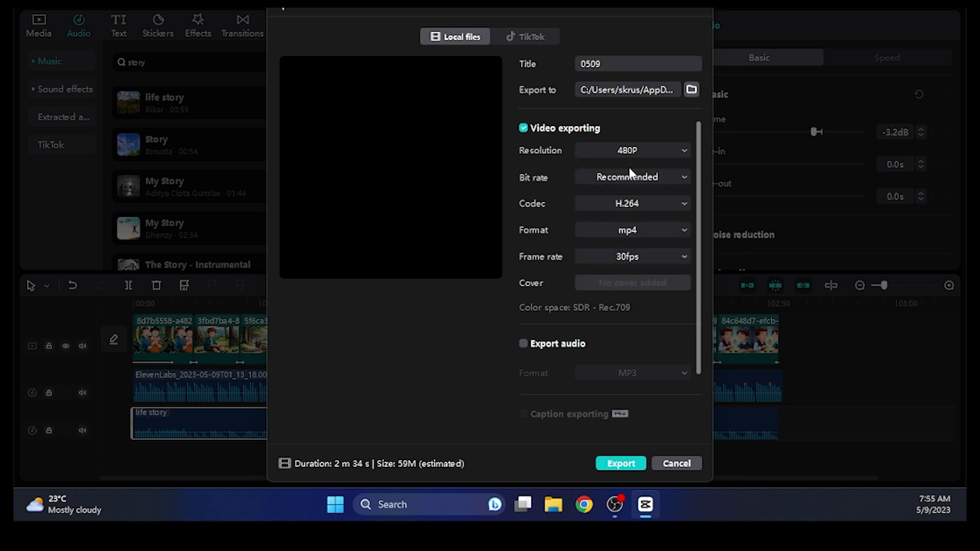
pyautogui.click(612, 470)
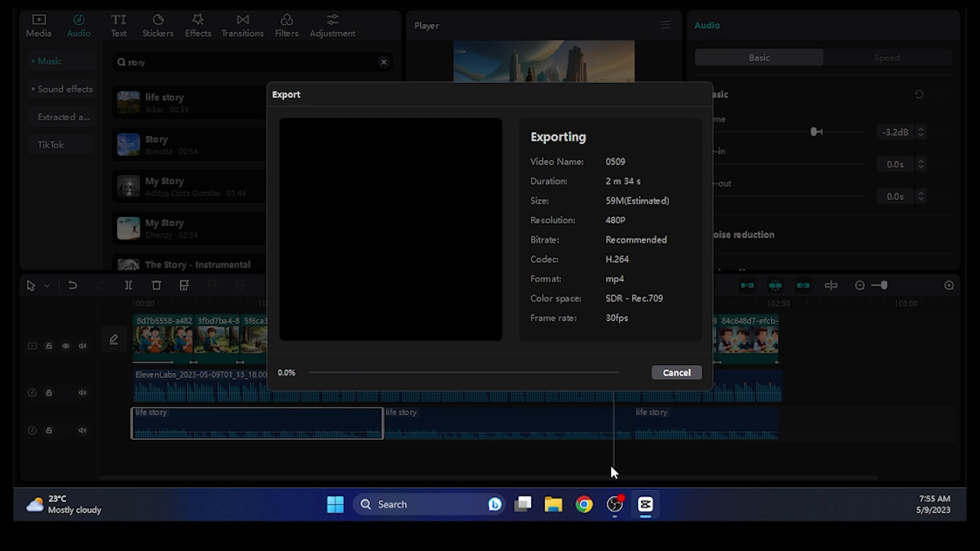